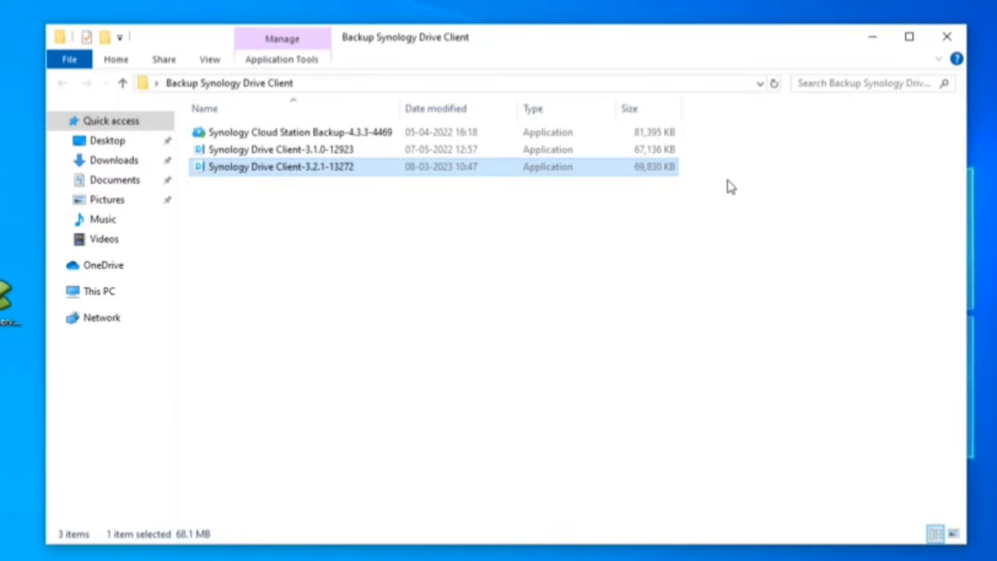
# Step: Install Synology Drive Client, accepting the license agreement and running the client when setup completes
pyautogui.click(863, 38)
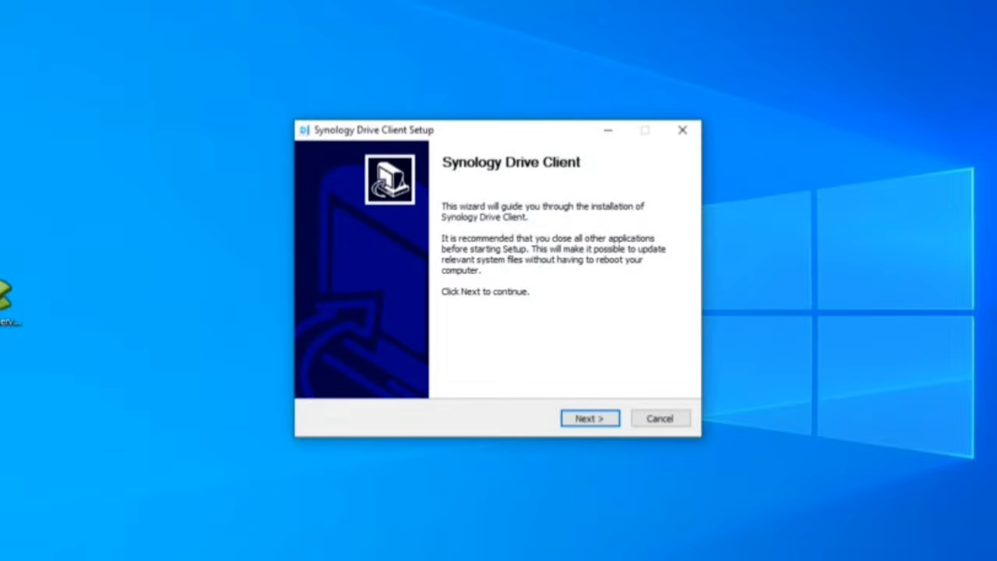
pyautogui.click(585, 416)
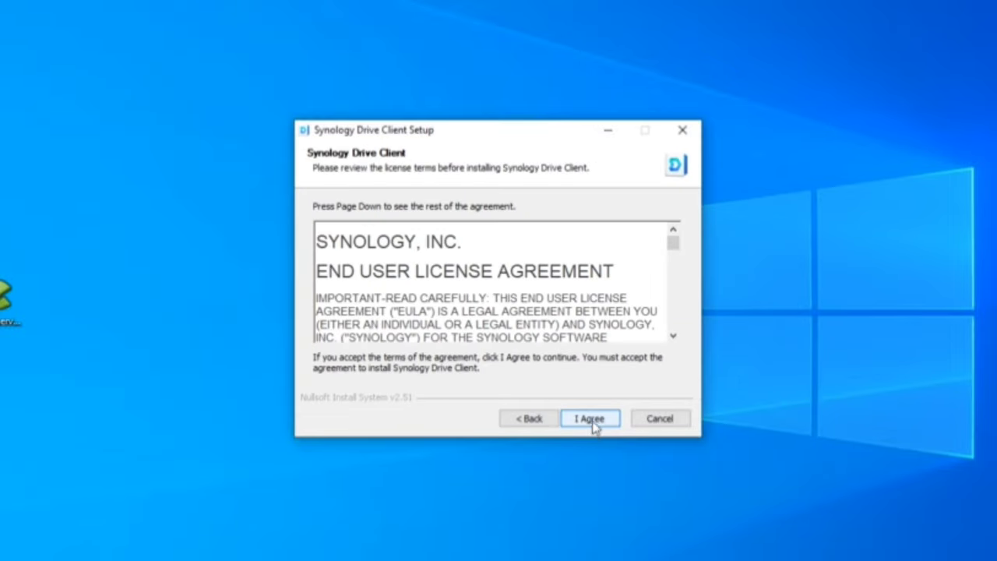
pyautogui.click(592, 421)
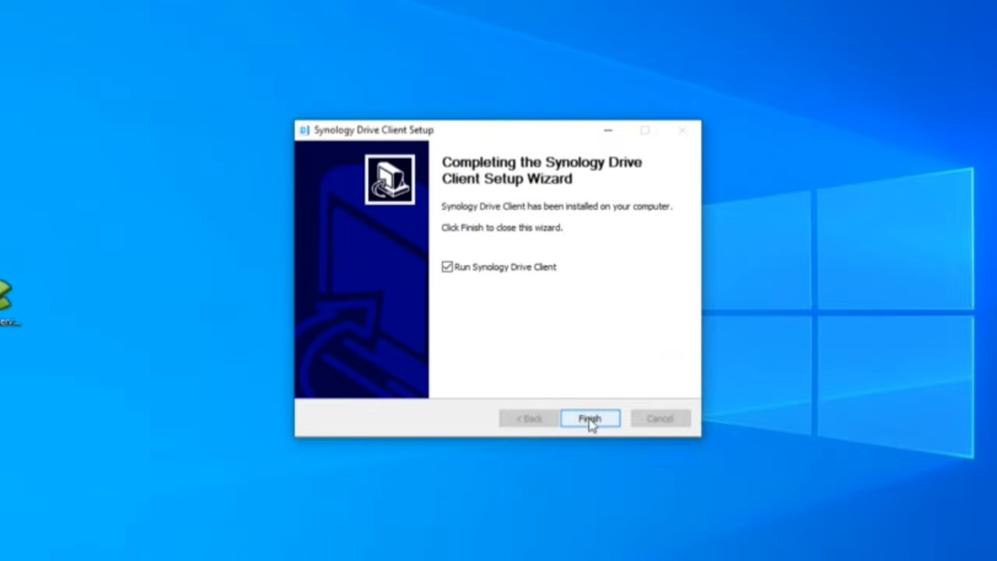
pyautogui.click(590, 421)
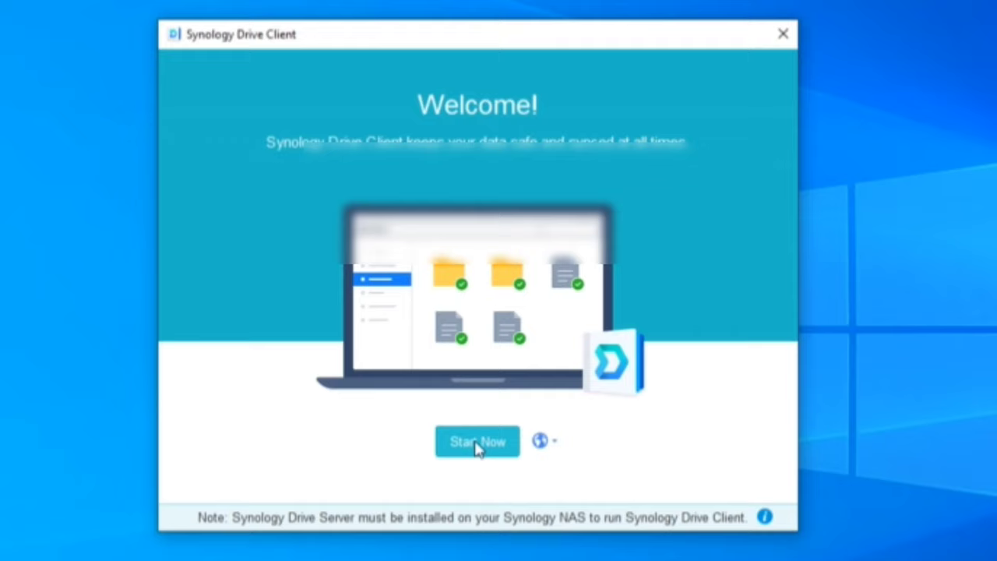
# Step: Connect to the Synology NAS with its address, the username and the account password over SSL, proceeding despite the untrusted certificate
pyautogui.click(477, 444)
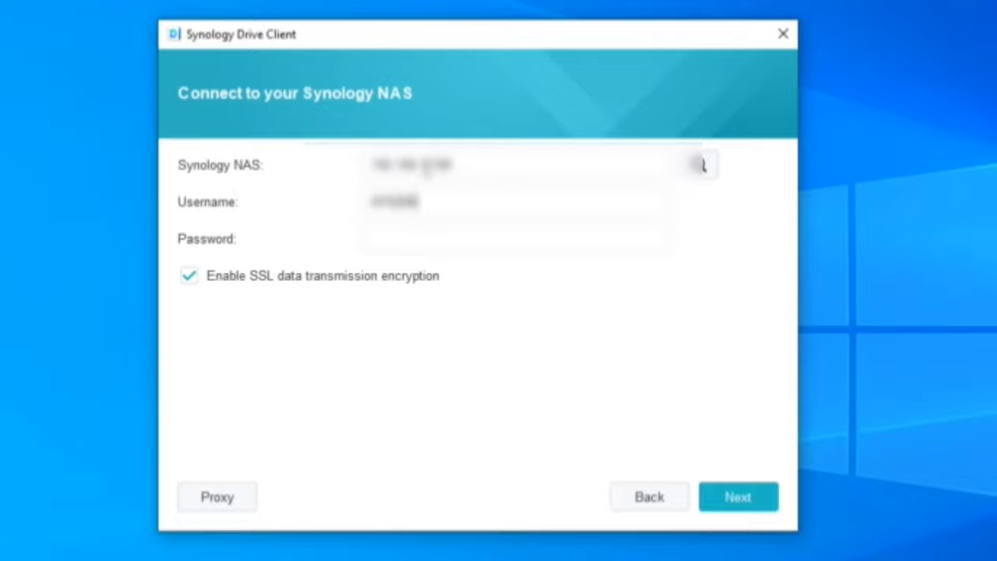
pyautogui.click(372, 238)
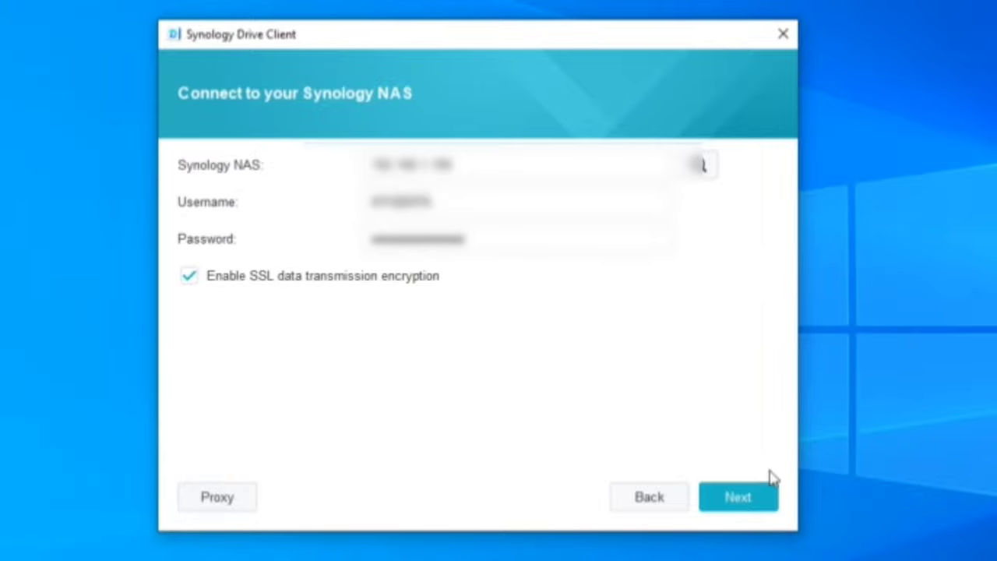
pyautogui.click(744, 497)
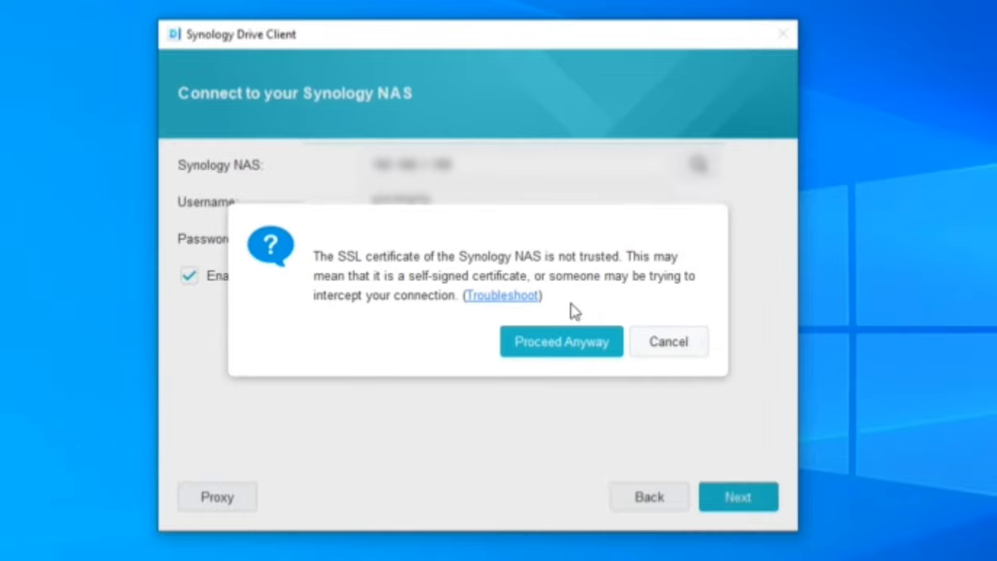
pyautogui.click(585, 348)
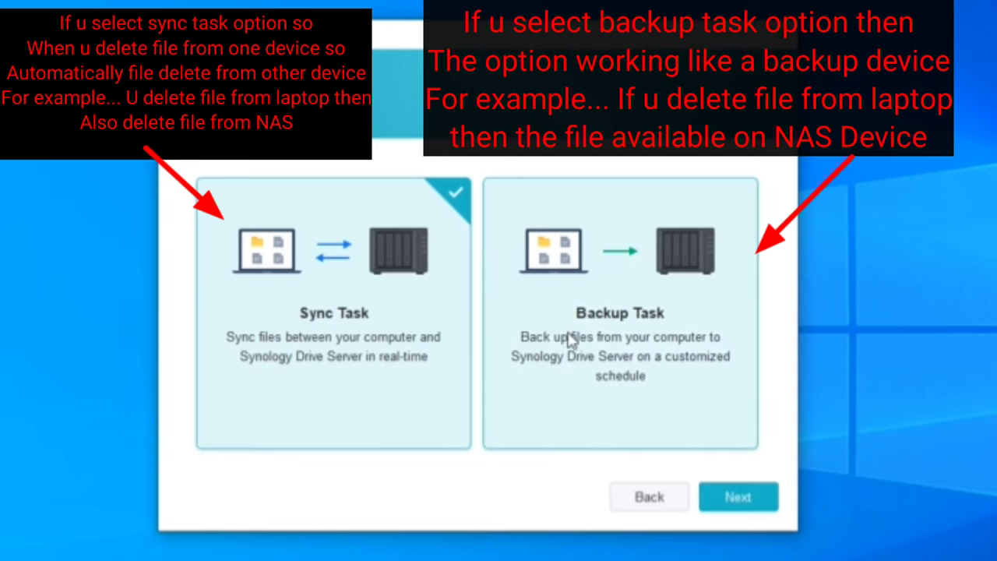
# Step: Choose a Backup Task and set its destination to the Backup folder in My Drive on the NAS
pyautogui.click(600, 322)
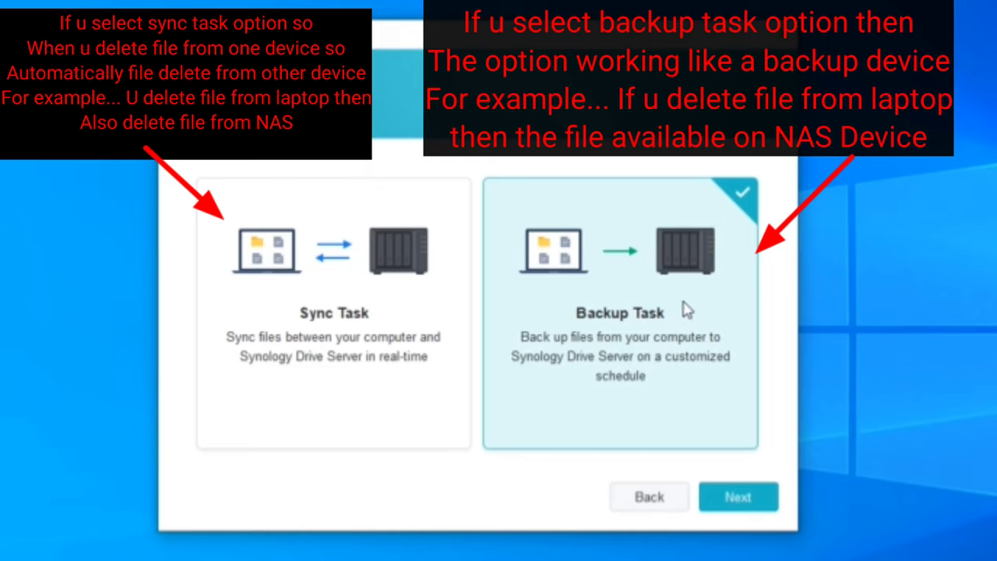
pyautogui.click(746, 502)
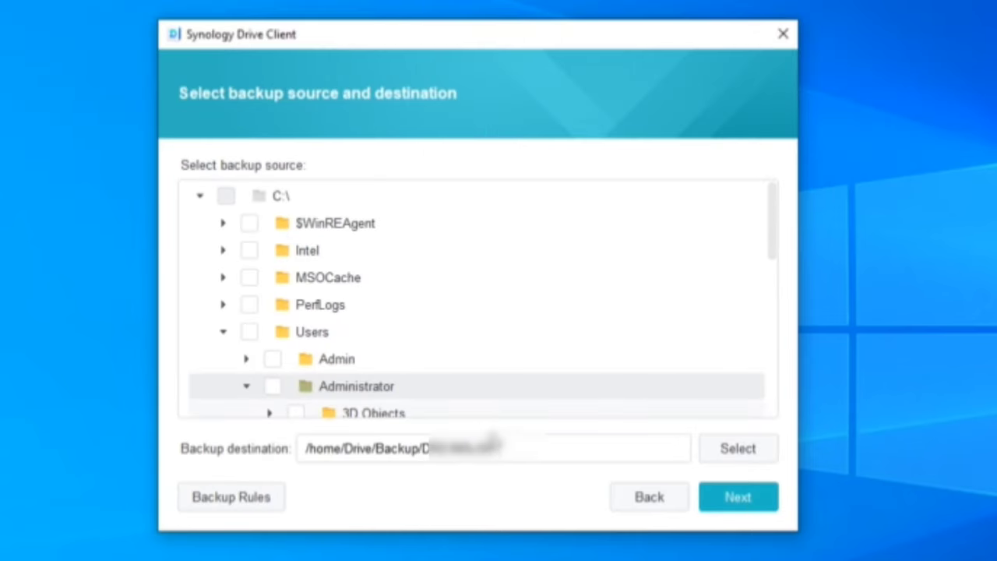
pyautogui.scroll(-3, 408, 343)
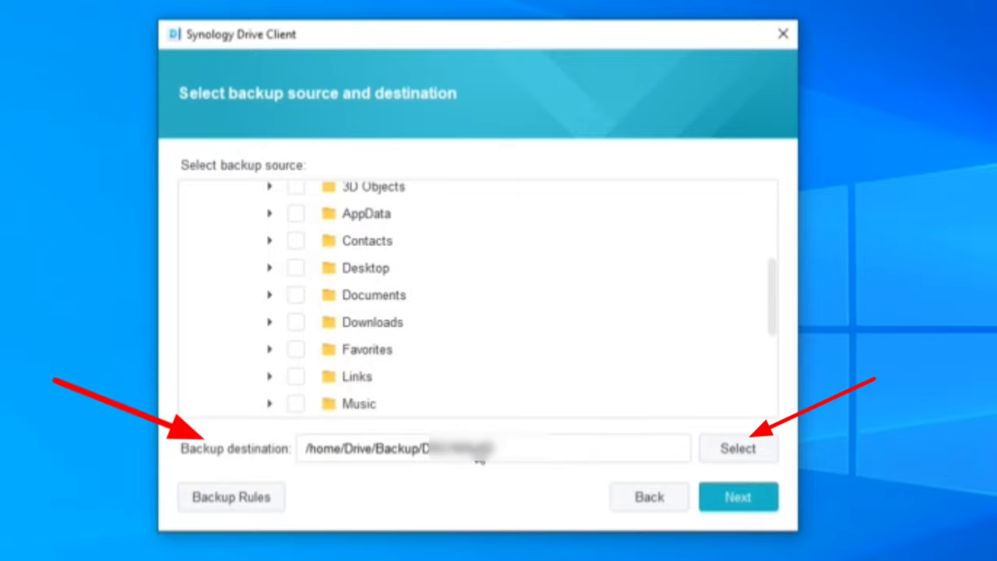
pyautogui.click(735, 456)
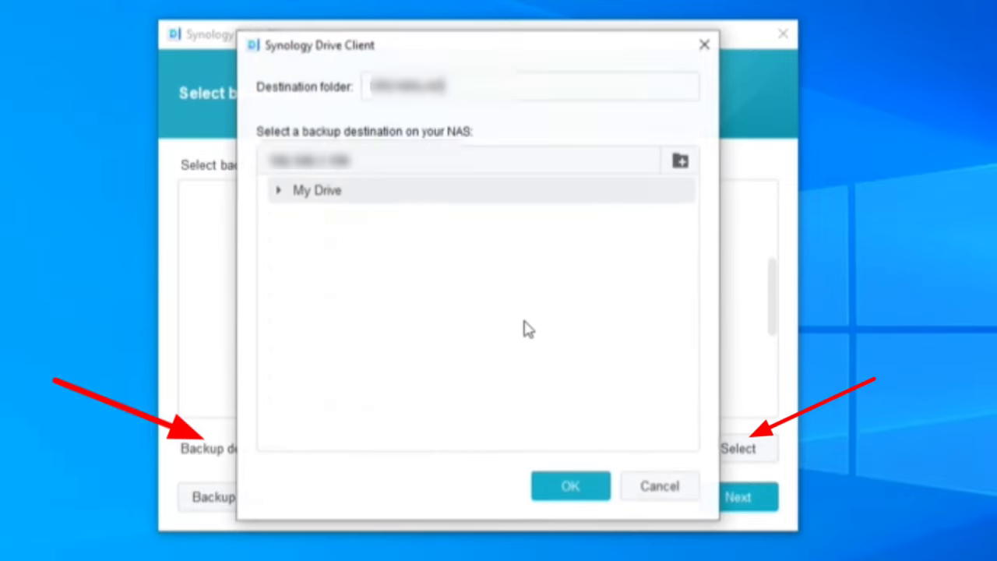
pyautogui.click(280, 192)
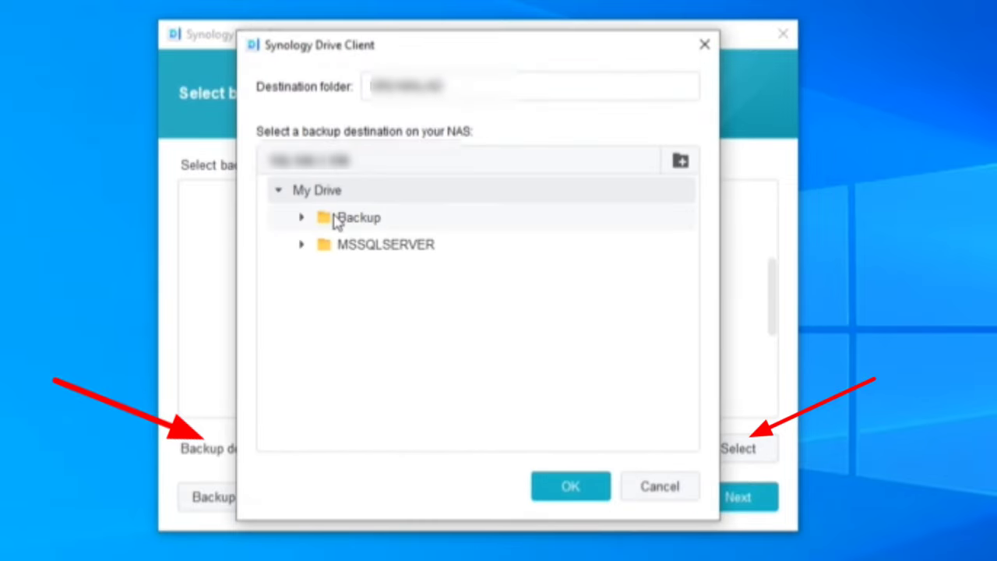
pyautogui.click(343, 224)
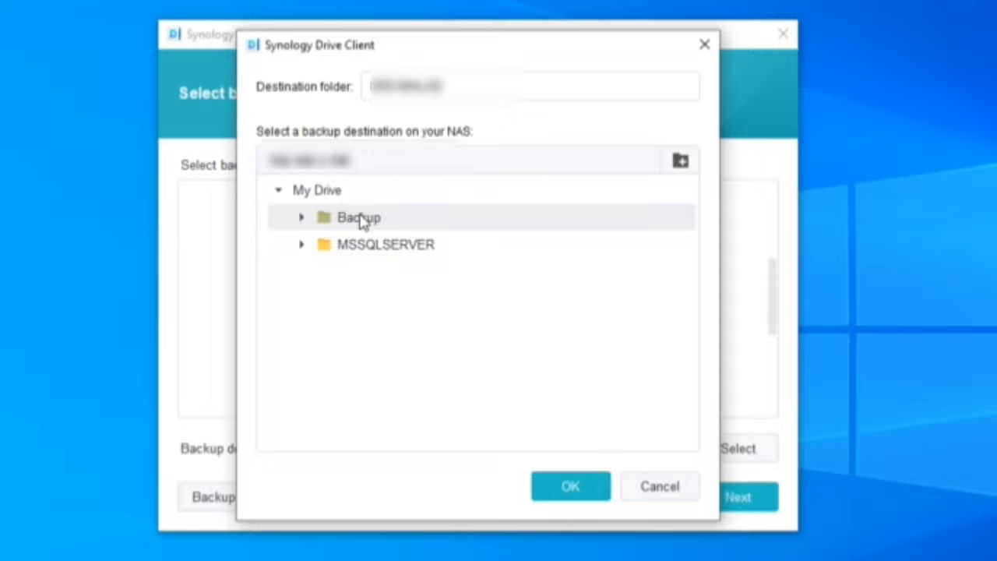
pyautogui.click(553, 497)
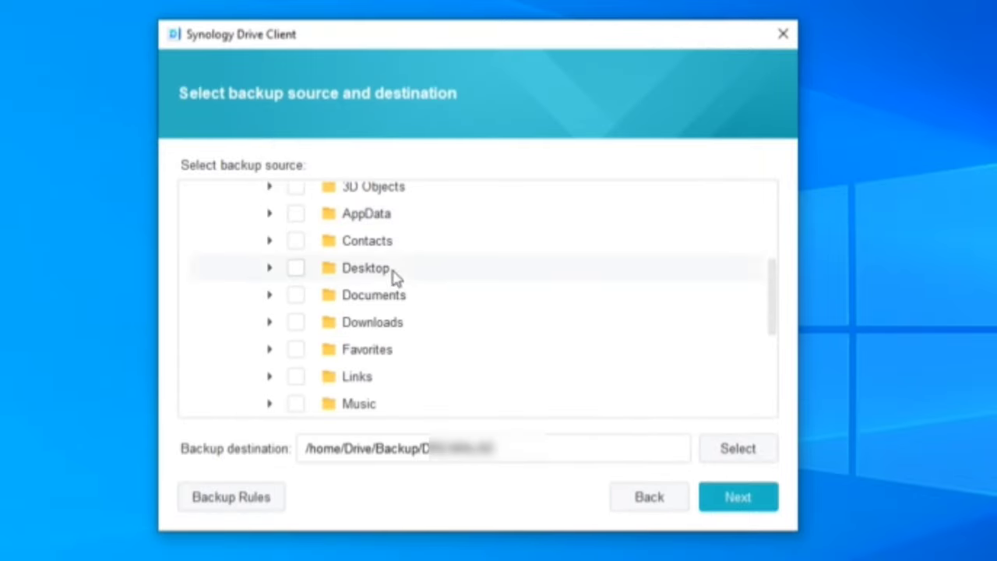
# Step: Include the Desktop, Documents and OneDrive folders of the Admin user in the backup source
pyautogui.scroll(2, 307, 274)
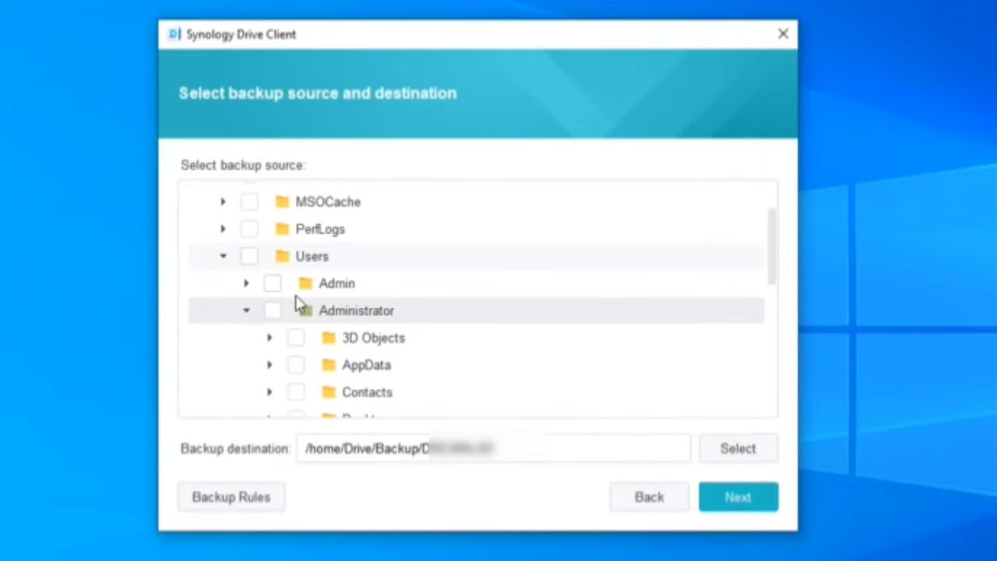
pyautogui.scroll(2, 306, 287)
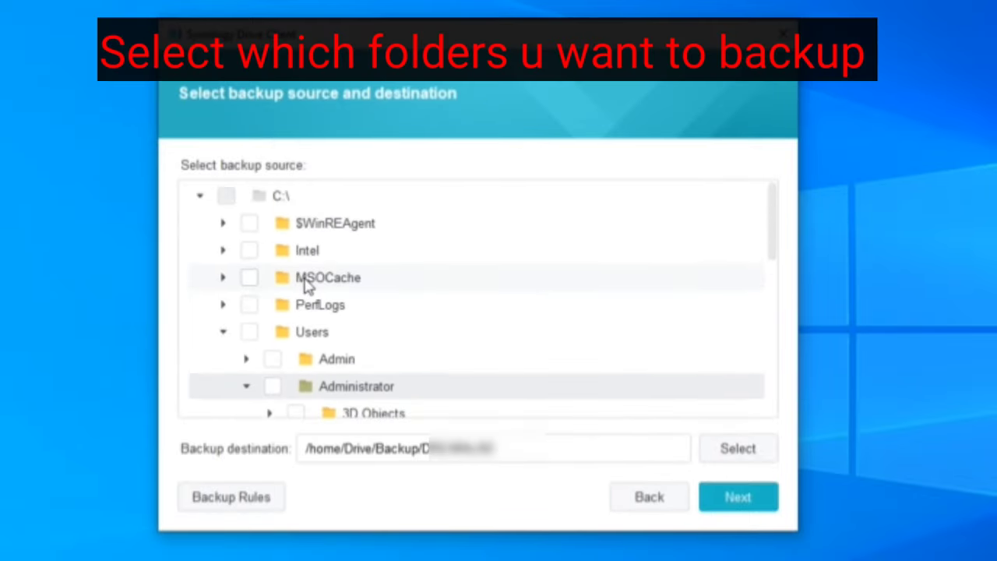
pyautogui.click(246, 359)
pyautogui.scroll(-2, 378, 364)
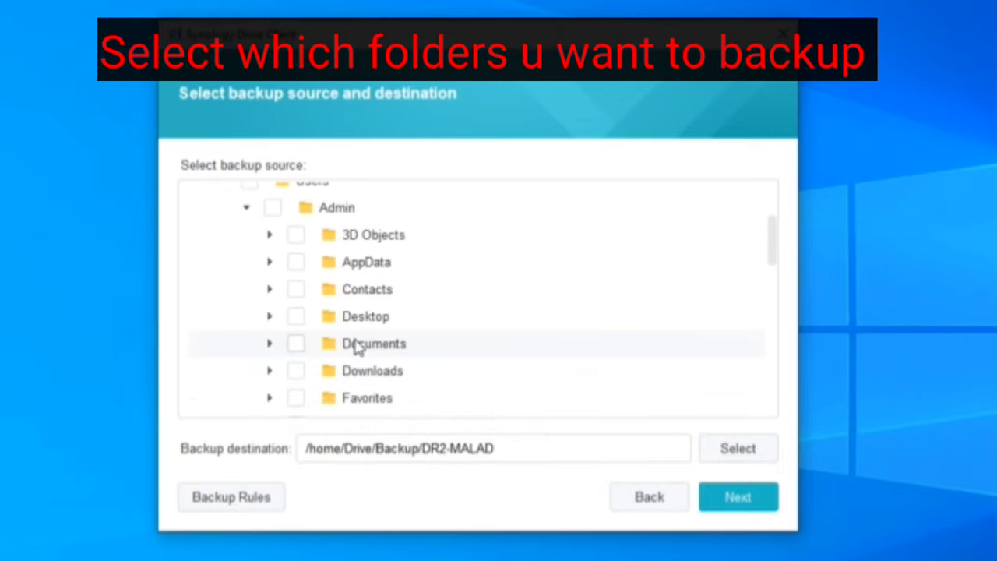
pyautogui.click(296, 317)
pyautogui.click(296, 343)
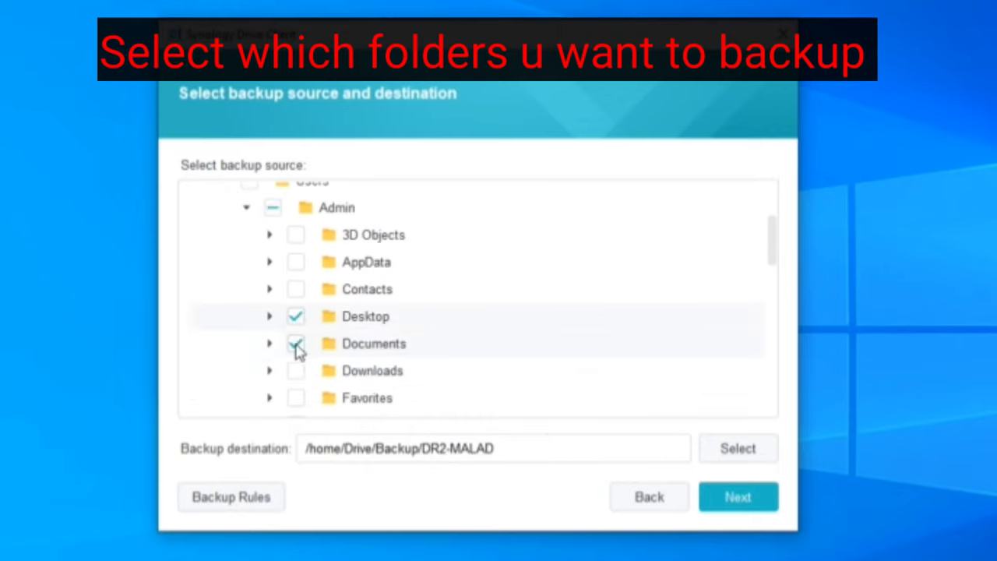
pyautogui.scroll(-4, 400, 341)
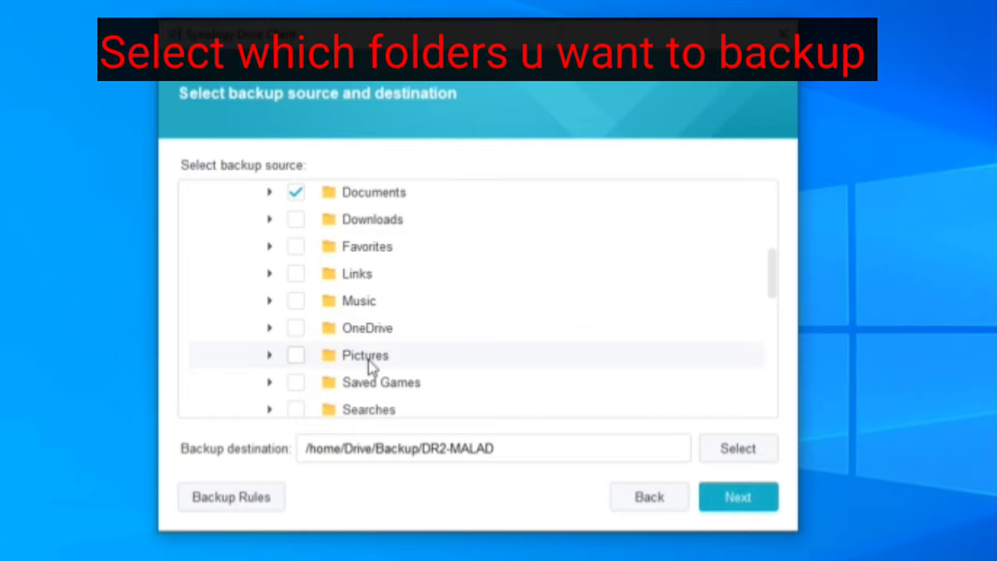
pyautogui.click(297, 333)
# Step: Include the Desktop, Documents and OneDrive folders of the Administrator user in the backup source
pyautogui.scroll(-3, 403, 363)
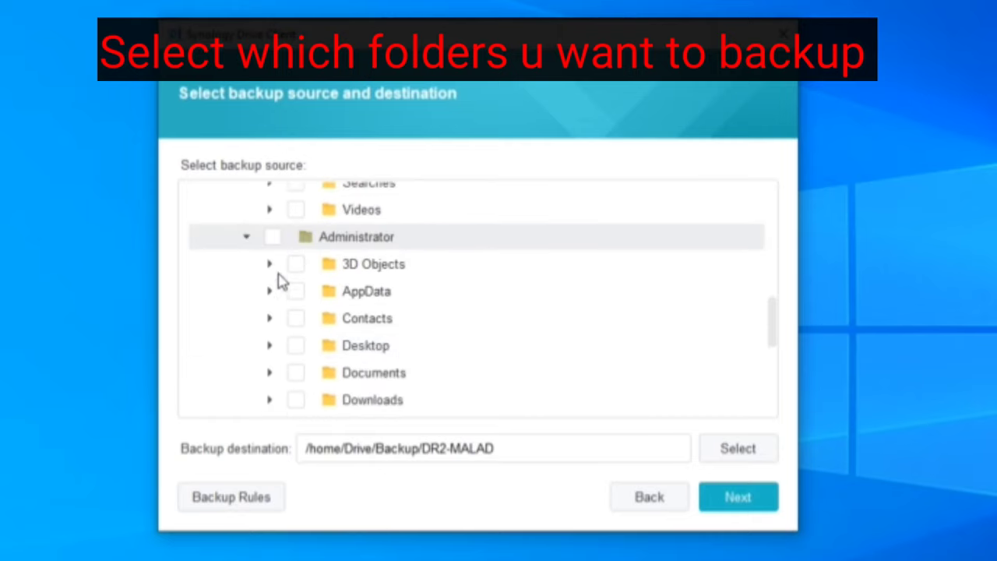
pyautogui.scroll(-1, 343, 347)
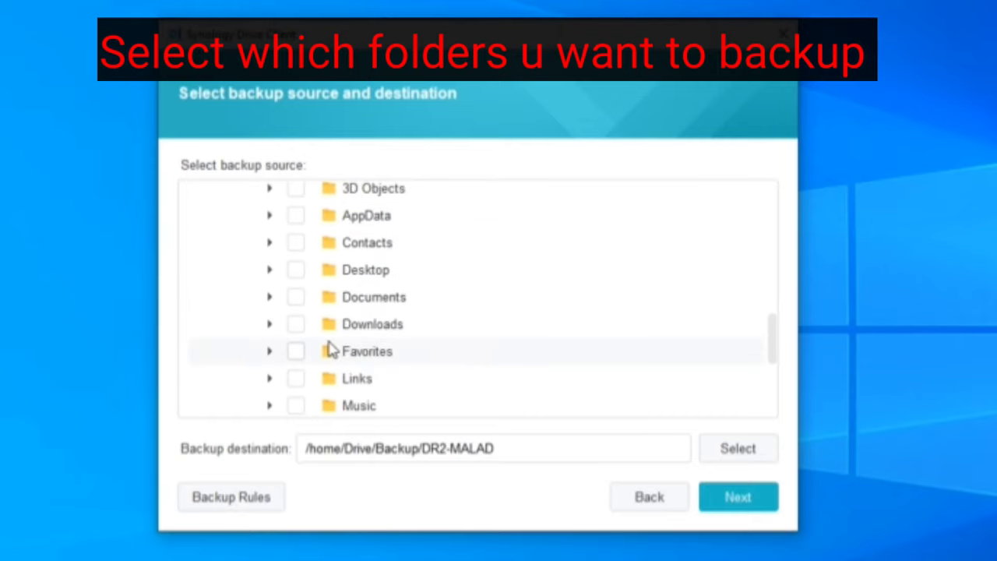
pyautogui.click(296, 271)
pyautogui.click(300, 301)
pyautogui.scroll(-1, 309, 369)
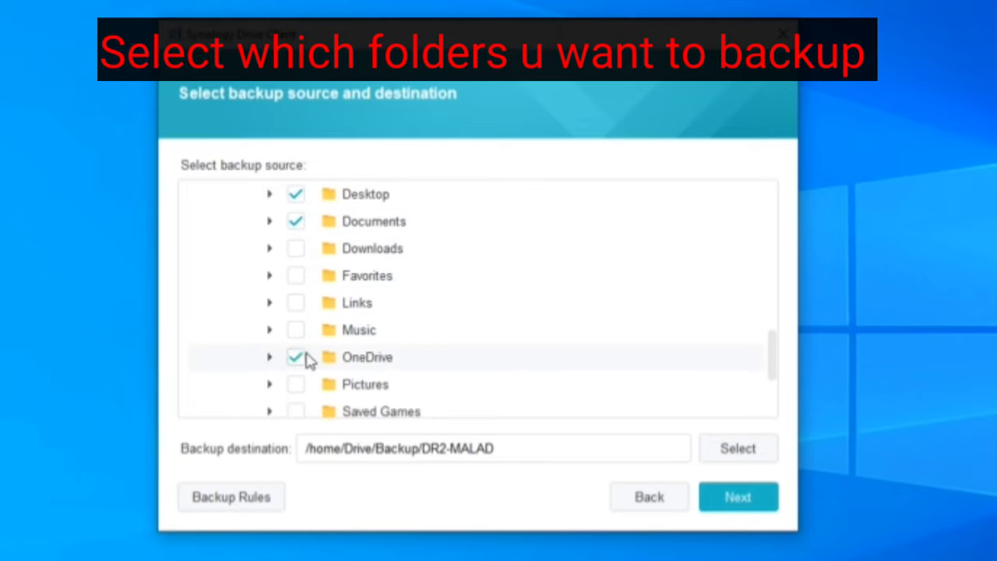
# Step: Include the Desktop, Documents, Downloads and OneDrive folders of the Doctor user in the backup source
pyautogui.scroll(-2, 334, 356)
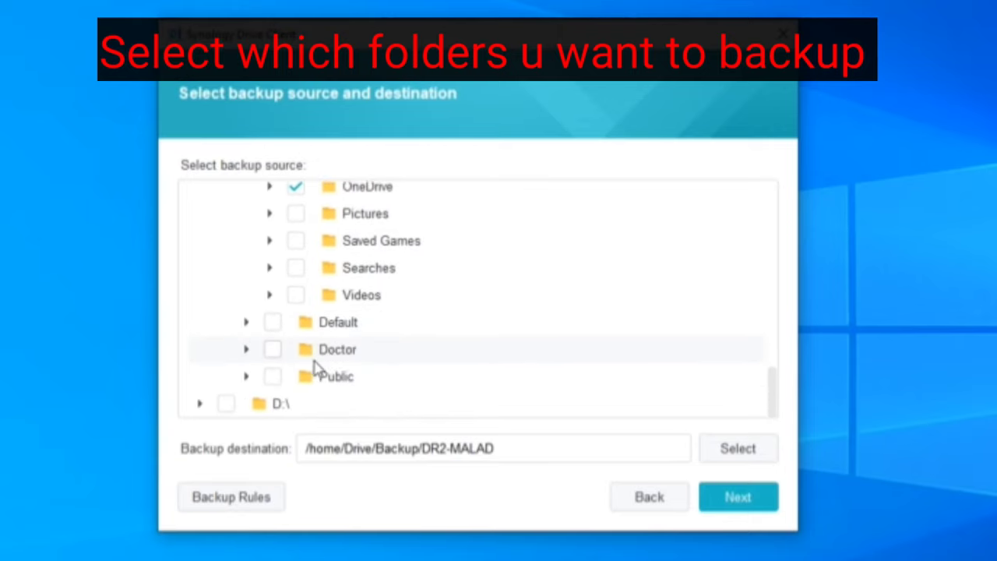
pyautogui.click(247, 350)
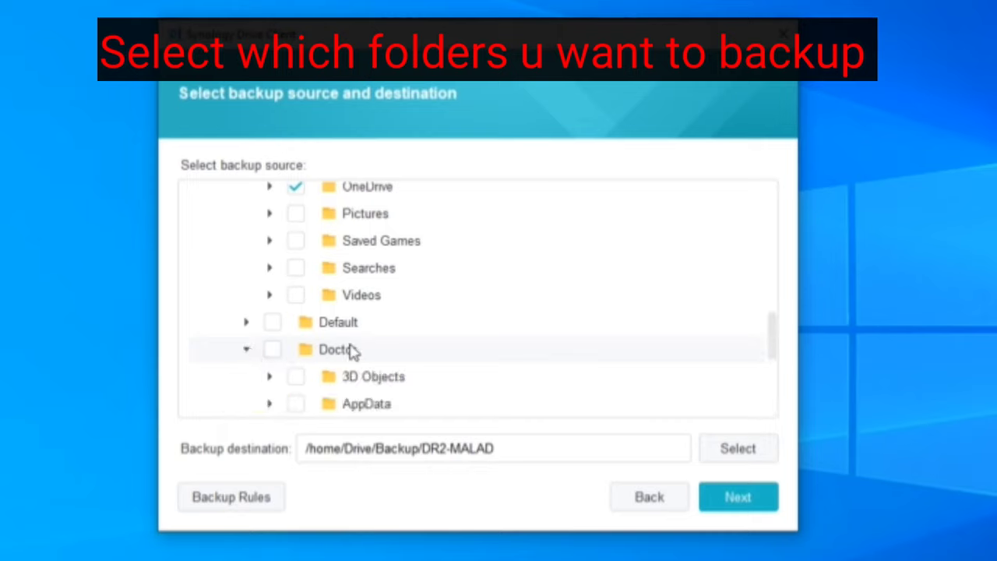
pyautogui.scroll(1, 325, 267)
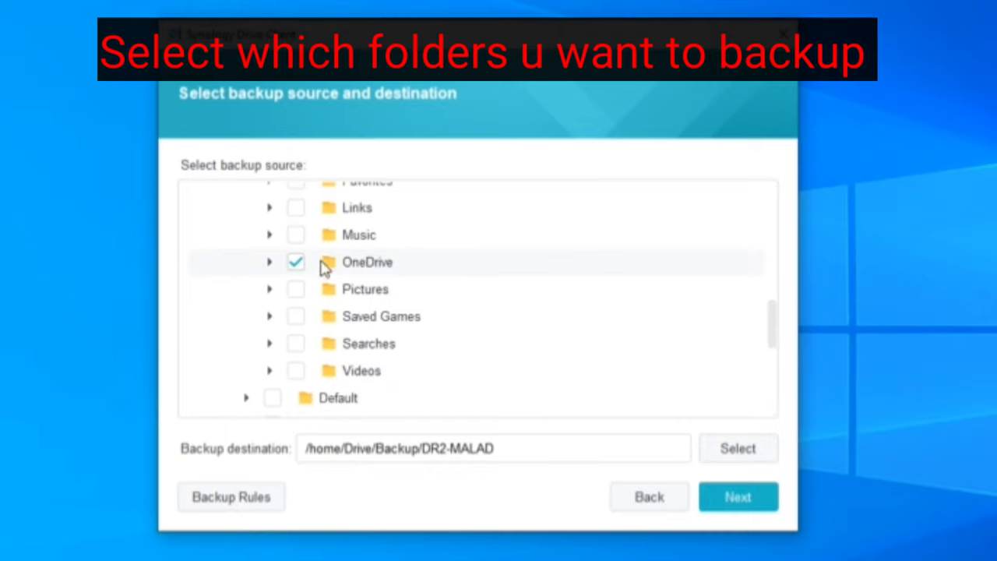
pyautogui.scroll(-1, 351, 327)
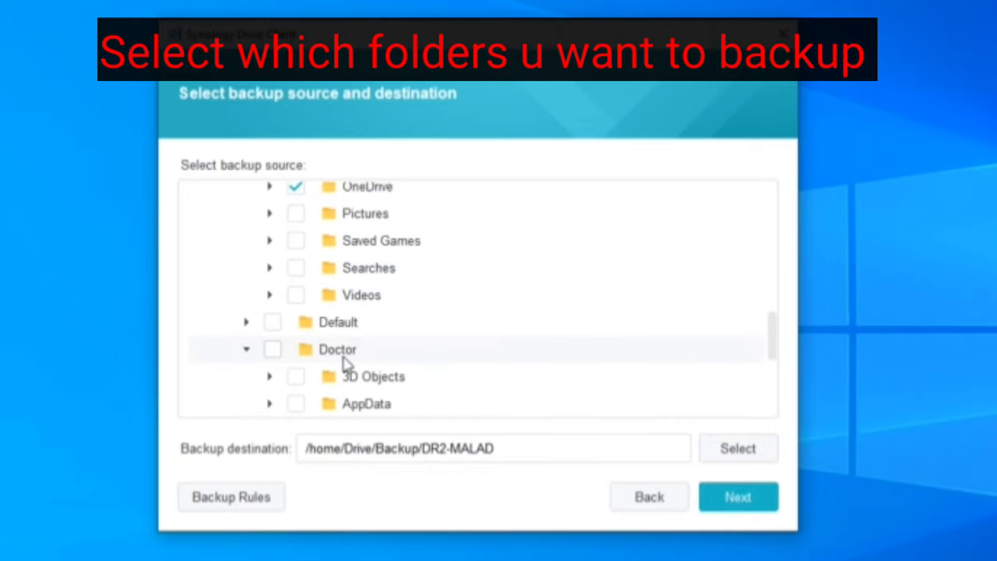
pyautogui.scroll(-2, 331, 378)
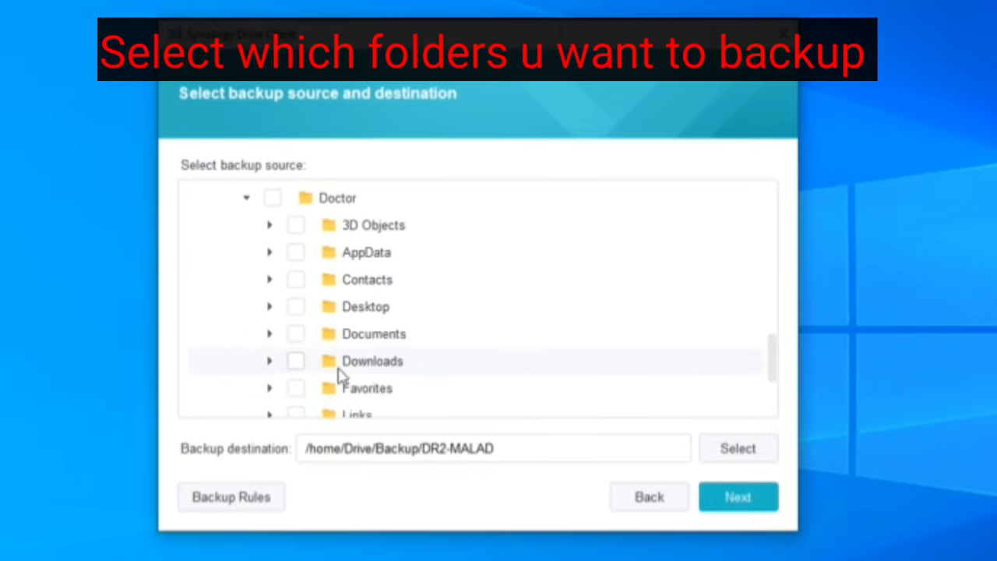
pyautogui.click(295, 308)
pyautogui.click(299, 335)
pyautogui.click(296, 362)
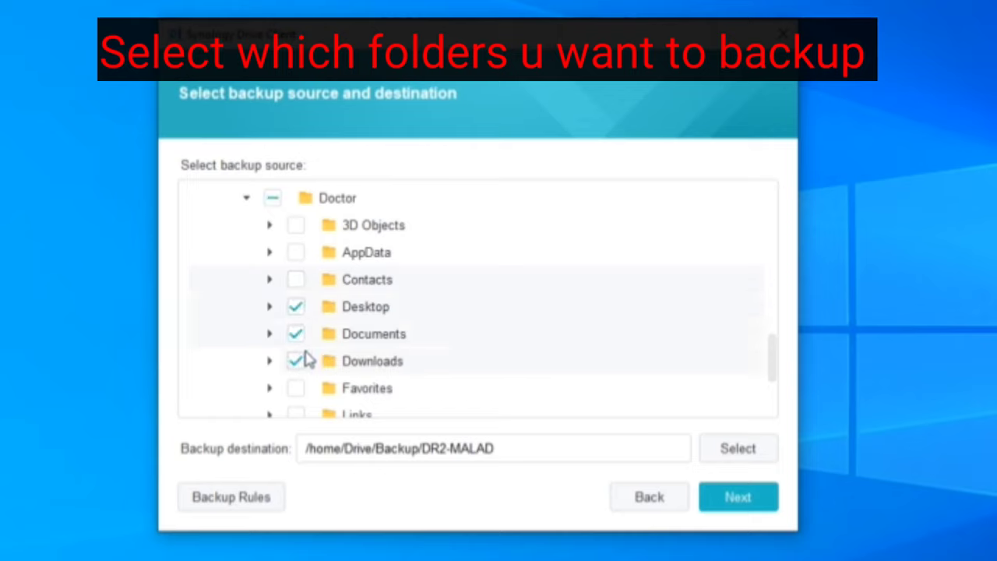
pyautogui.scroll(-2, 465, 363)
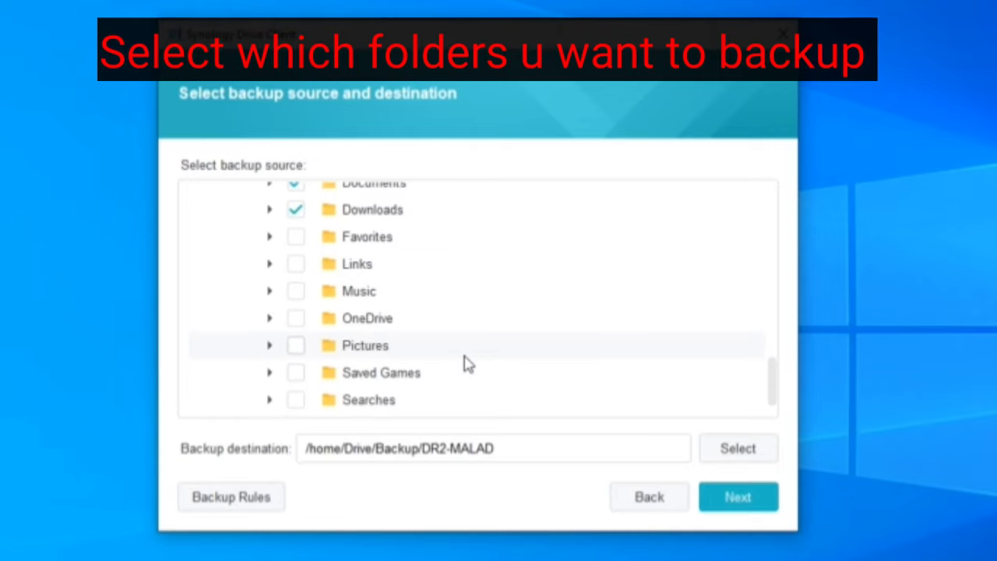
pyautogui.click(299, 322)
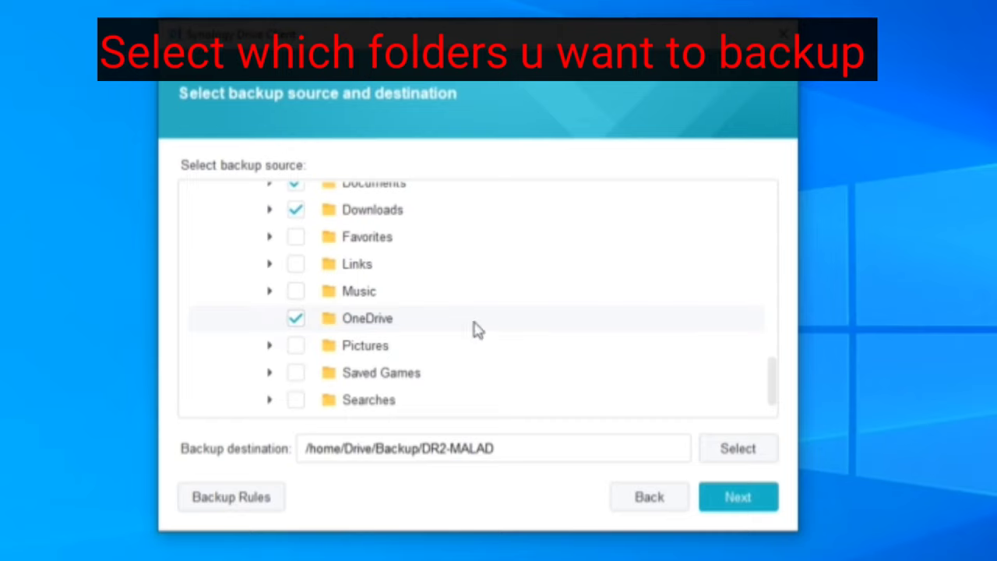
# Step: Include the entire D:\ drive in the backup source and confirm the selection to continue to the backup mode
pyautogui.scroll(-1, 471, 321)
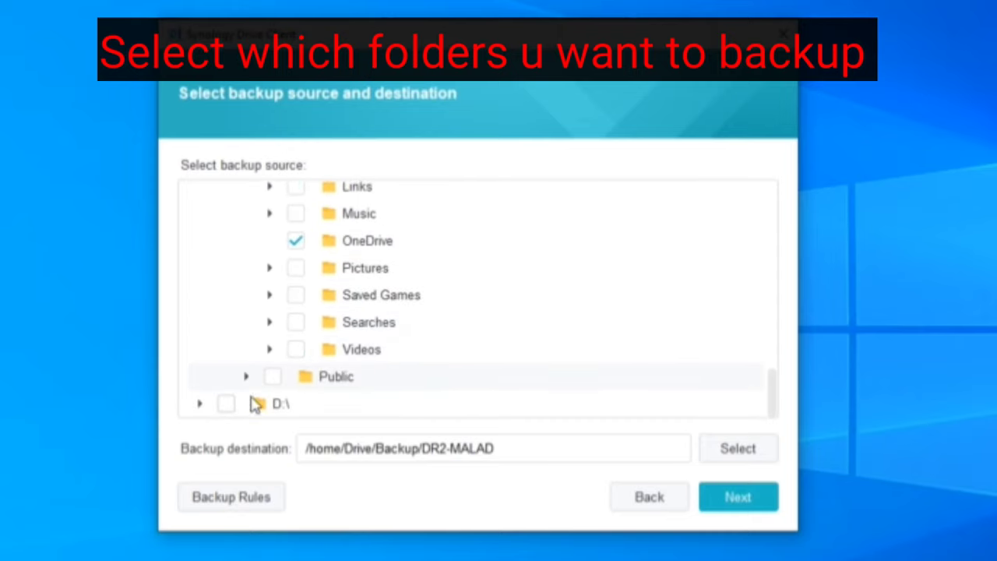
pyautogui.click(227, 404)
pyautogui.scroll(2, 467, 358)
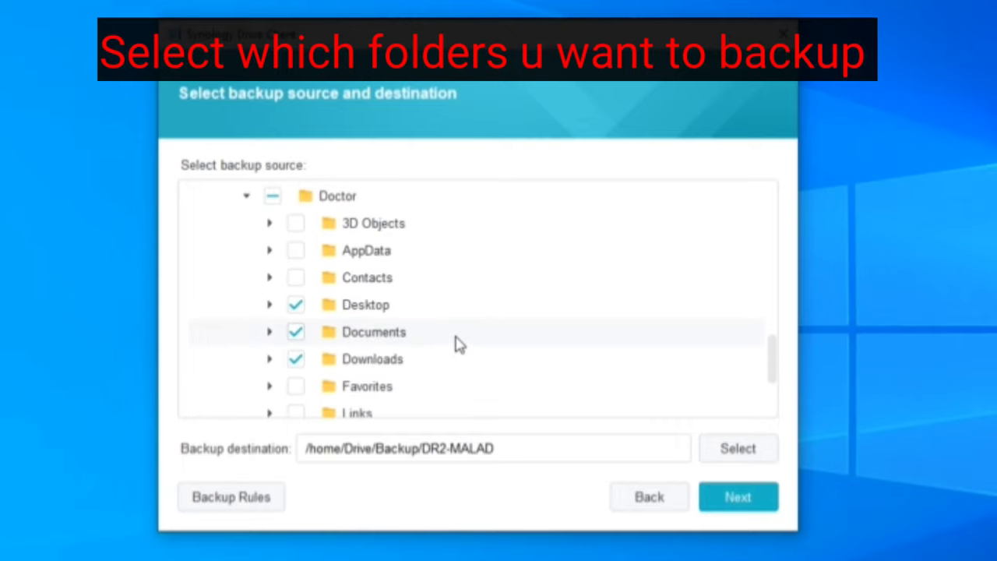
pyautogui.scroll(-2, 468, 328)
pyautogui.scroll(5, 472, 319)
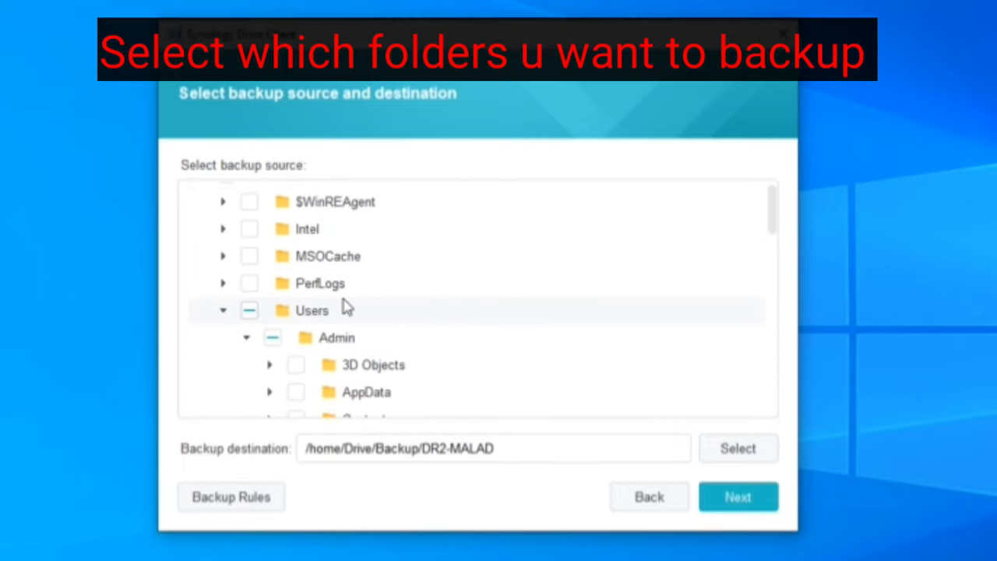
pyautogui.click(736, 499)
pyautogui.click(580, 342)
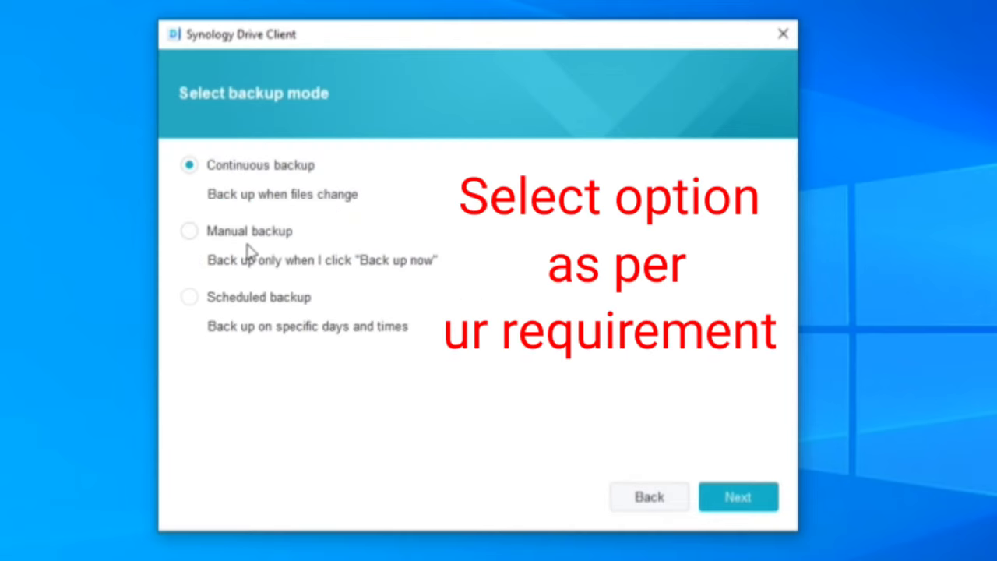
# Step: Choose Continuous backup as the backup mode and finish creating the backup task from the settings summary
pyautogui.click(218, 234)
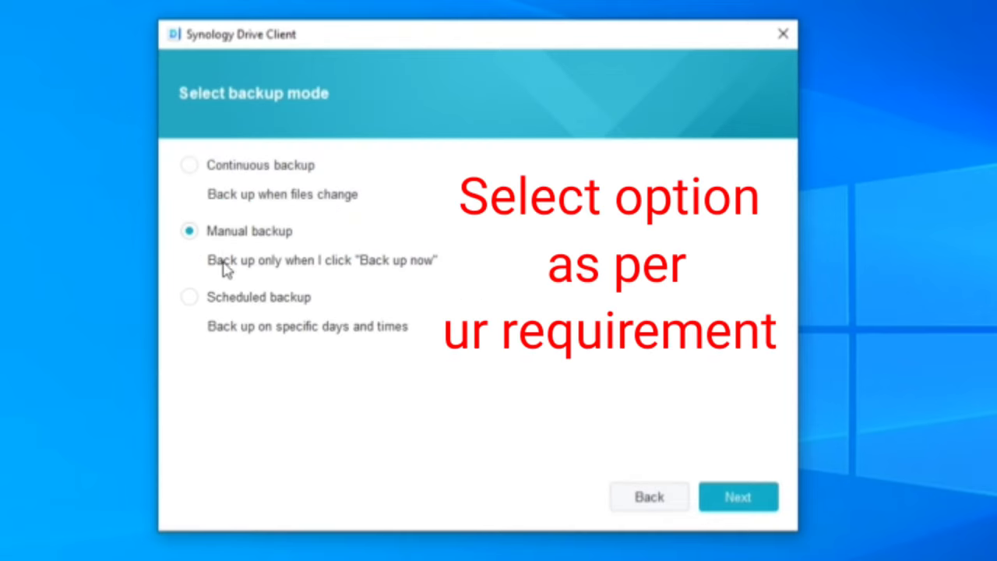
pyautogui.click(205, 300)
pyautogui.click(210, 160)
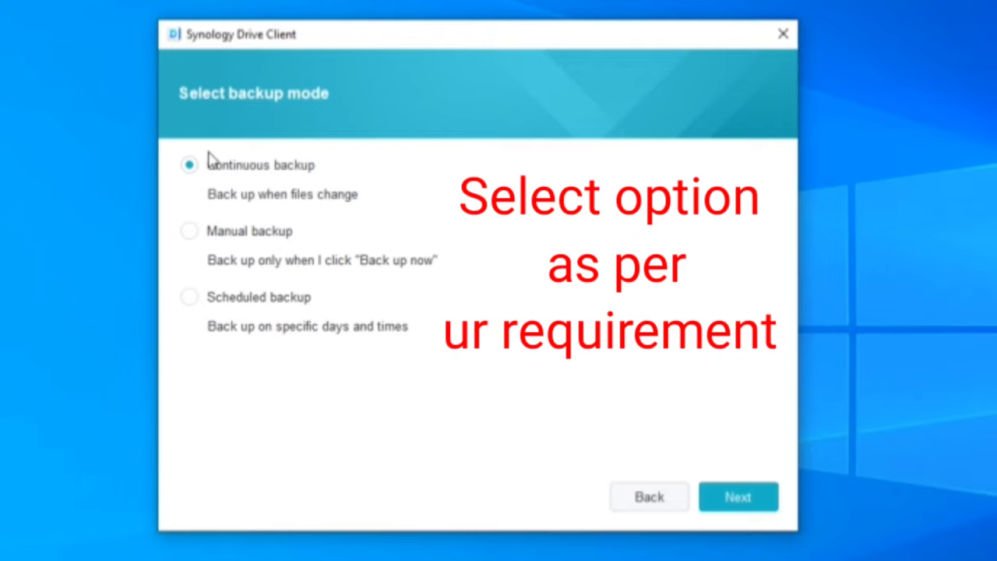
pyautogui.click(729, 503)
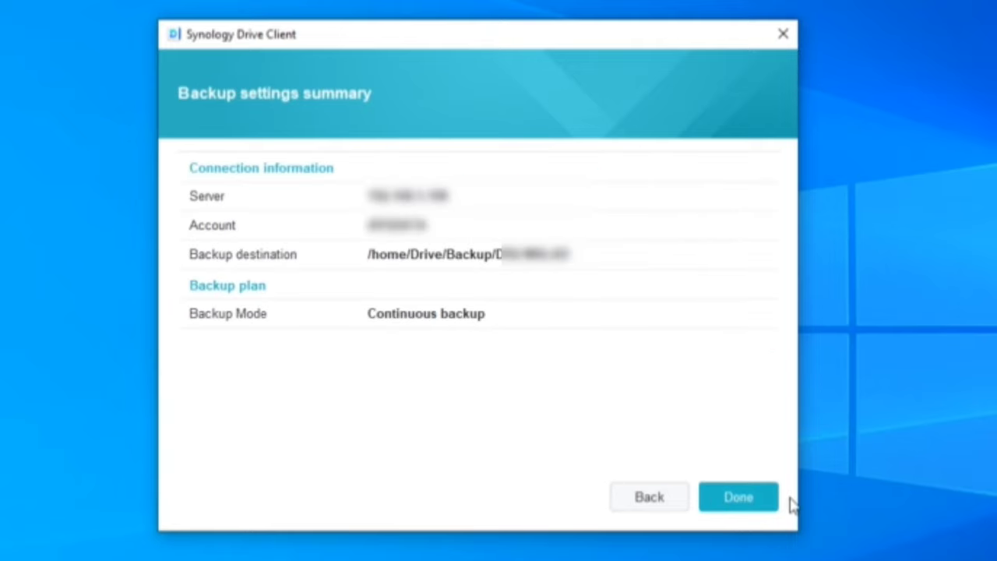
pyautogui.click(764, 502)
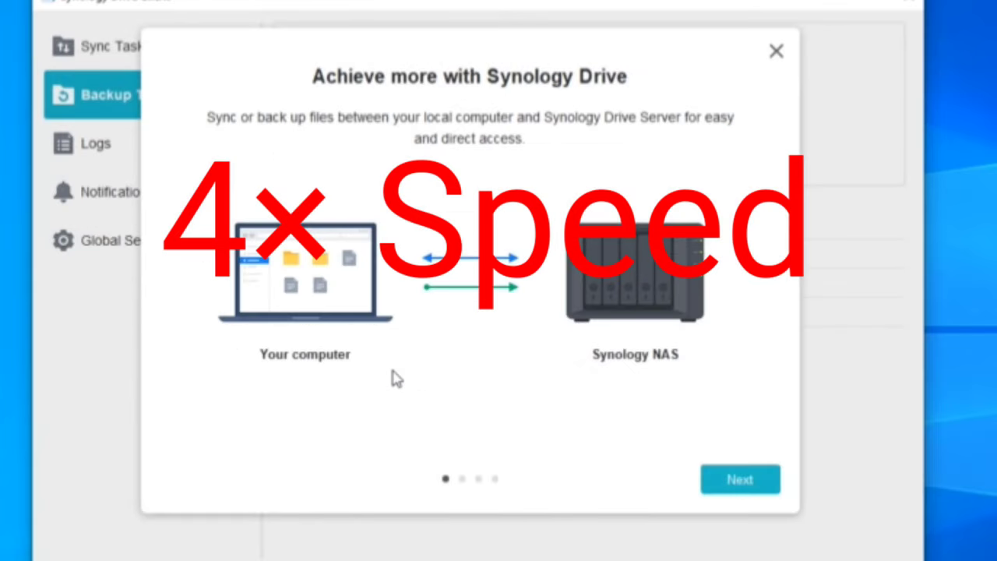
# Step: Go through all the introduction pages about Synology Drive features and close the tour to reach the backup task overview
pyautogui.click(724, 480)
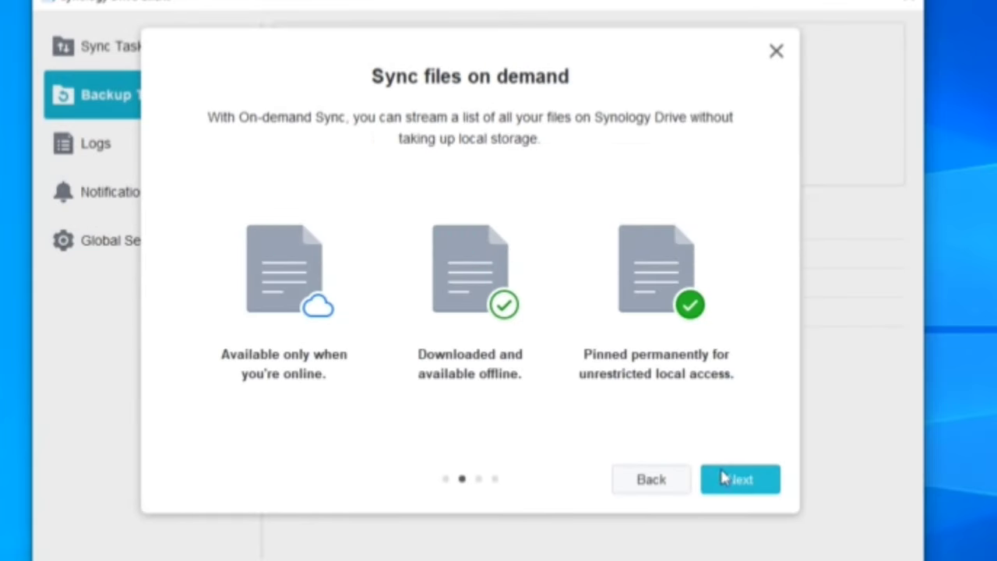
pyautogui.click(730, 482)
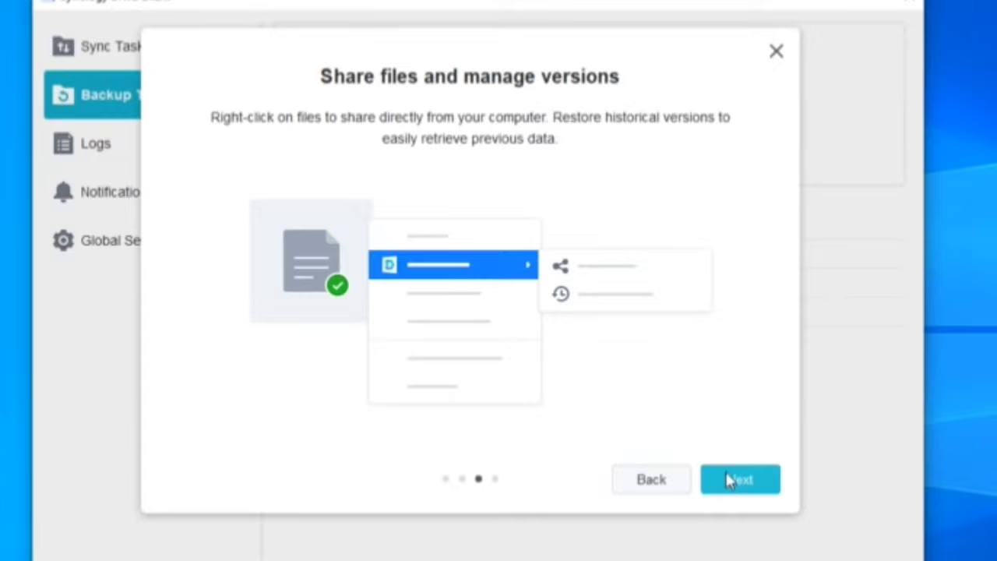
pyautogui.click(730, 481)
pyautogui.click(727, 480)
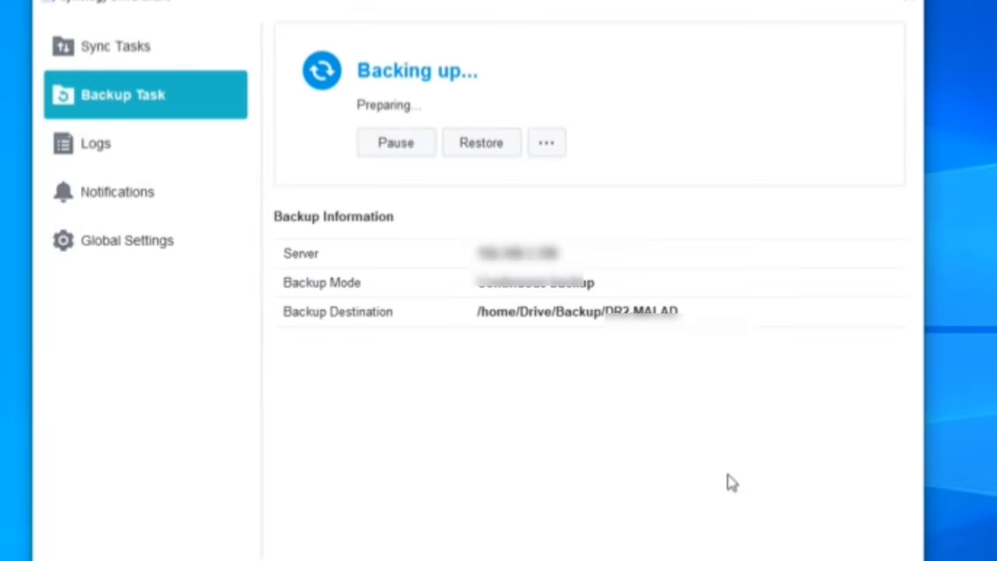